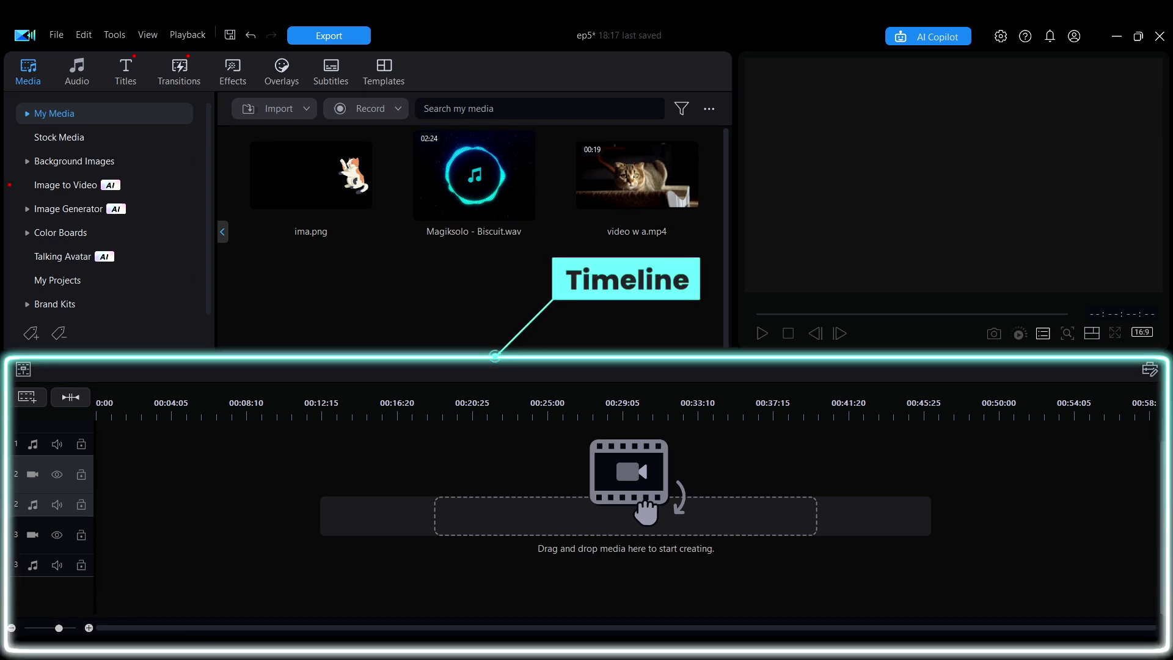
# - Place w a.mp4 on track 2, ima.png on track 3 and Magiksolo - Biscuit.wav on audio track 1
pyautogui.moveTo(636, 175); pyautogui.dragTo(97, 526)
pyautogui.moveTo(329, 177); pyautogui.dragTo(101, 585)
pyautogui.moveTo(447, 133); pyautogui.dragTo(103, 468)
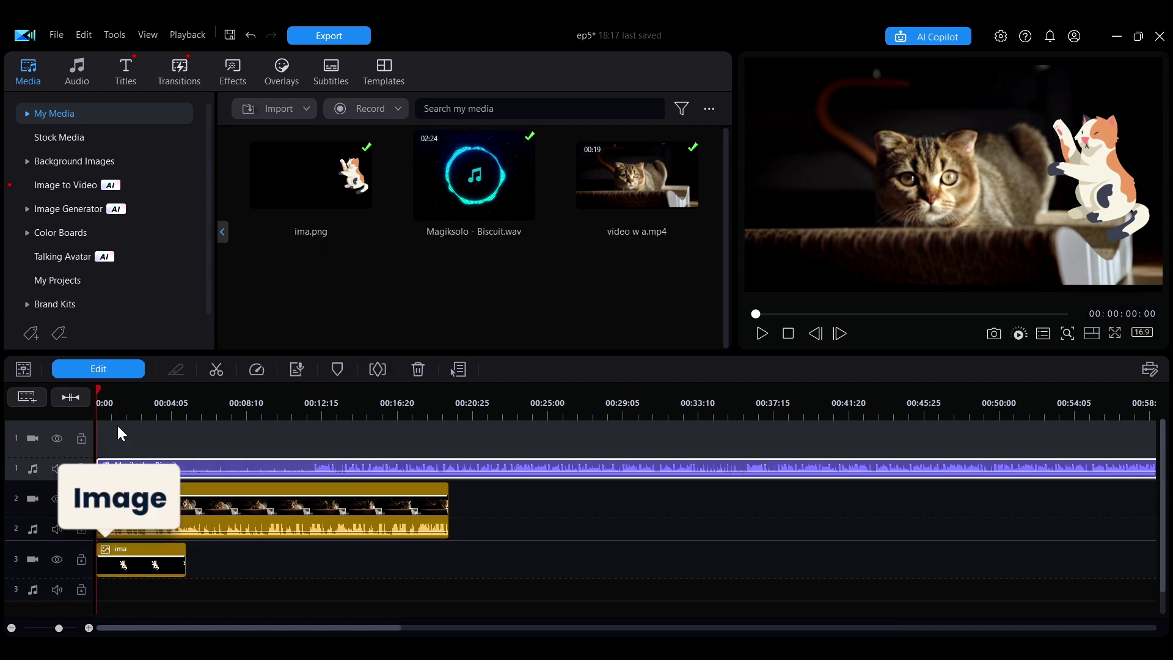
# - Set the playhead near 00:20:25 and move the ima clip from track 3 to track 1
pyautogui.click(462, 404)
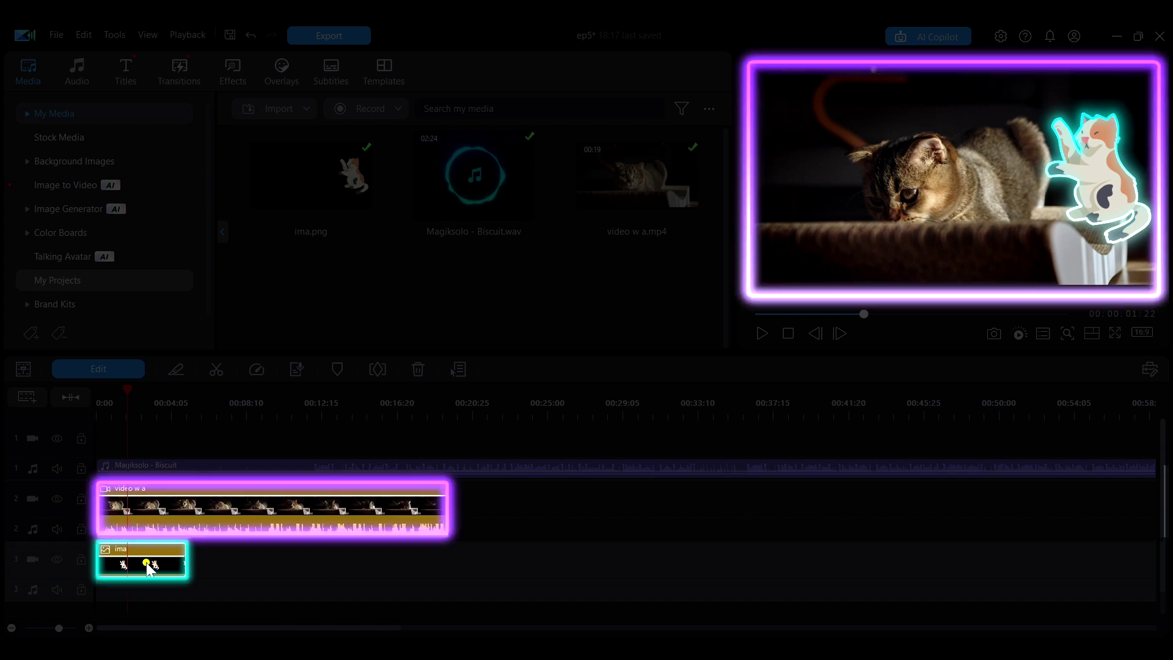
pyautogui.moveTo(148, 557); pyautogui.dragTo(144, 437)
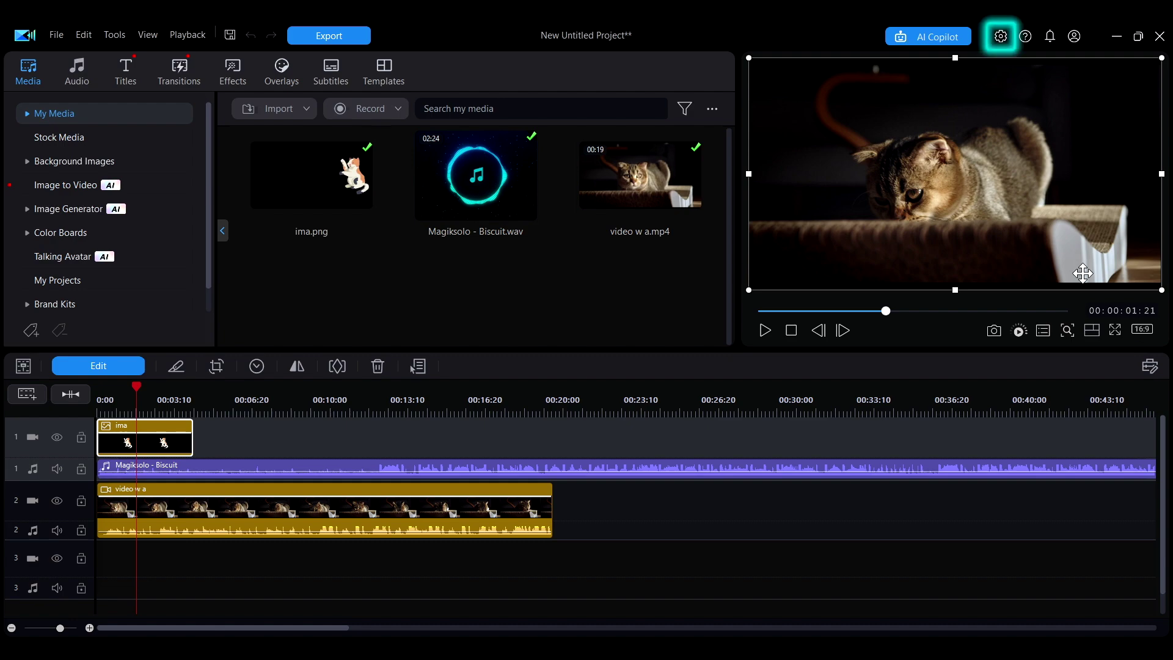
# - Enable 'Reverse timeline track order (track 1 at bottom)' in the Editing preferences
pyautogui.click(1001, 37)
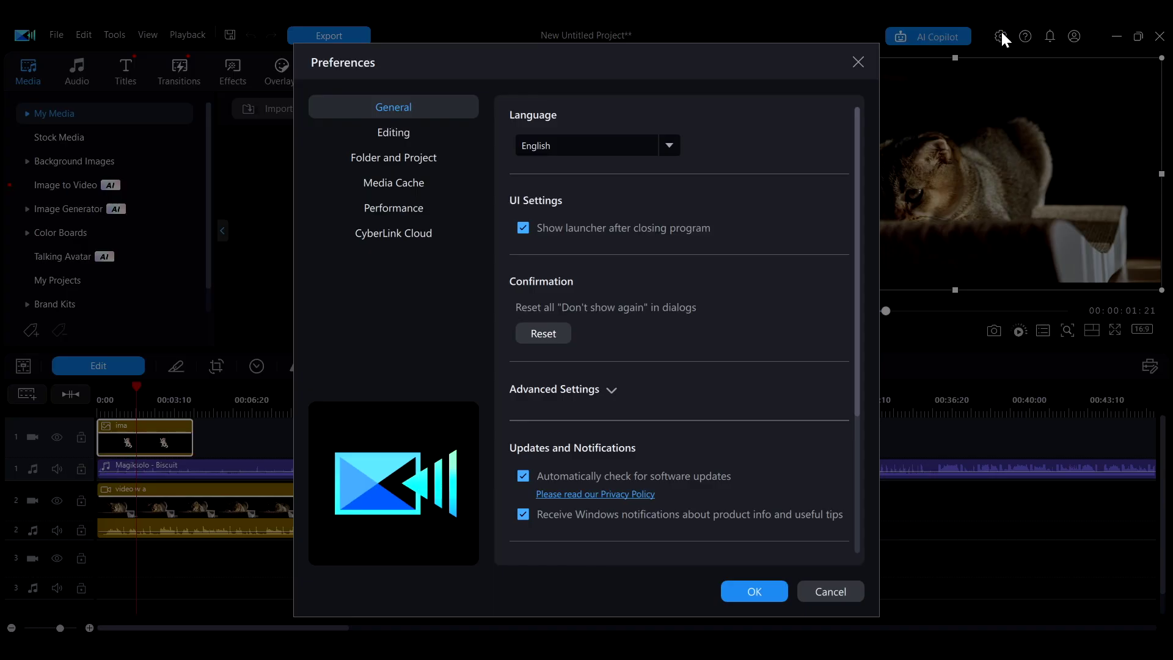
pyautogui.click(402, 139)
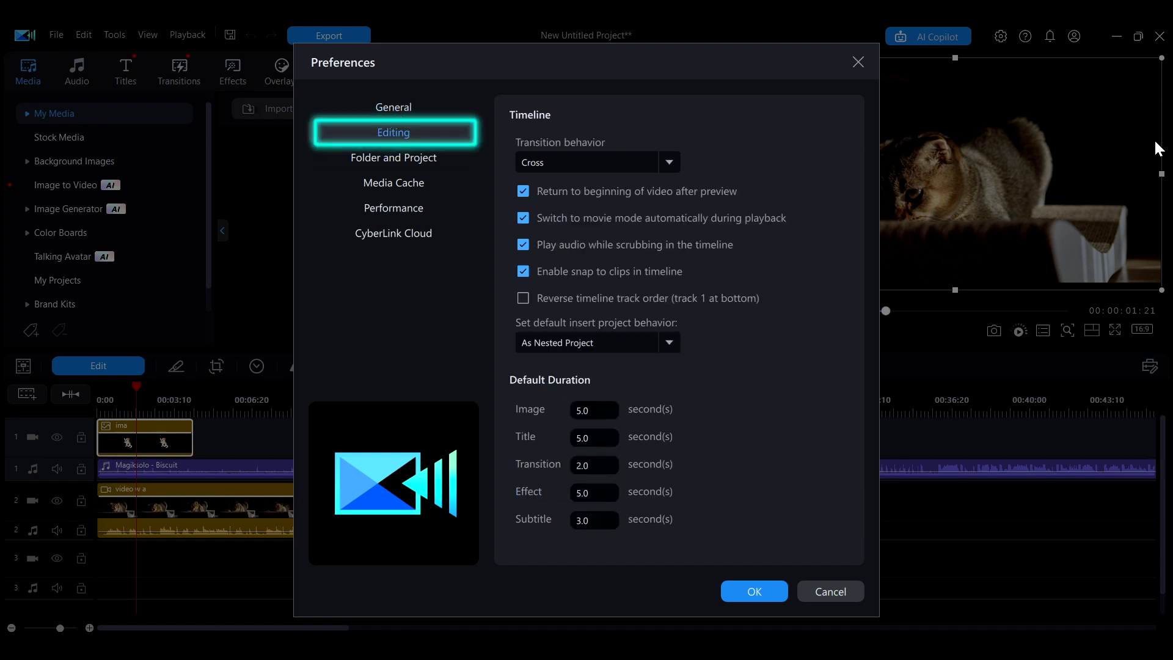
pyautogui.click(523, 297)
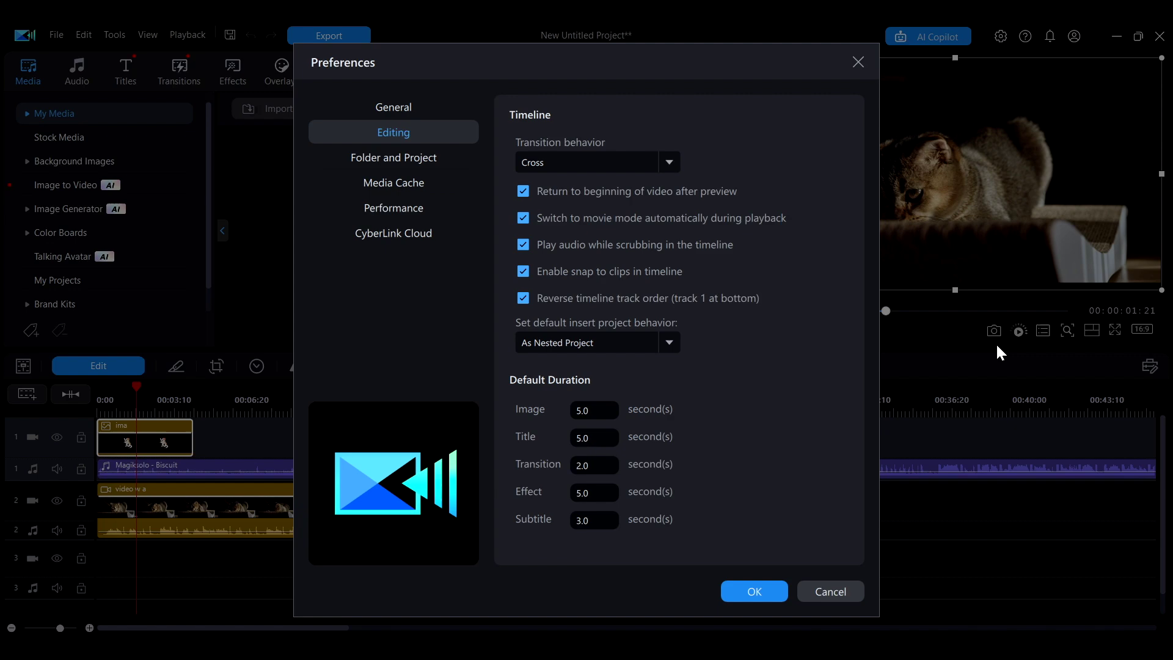
pyautogui.click(742, 599)
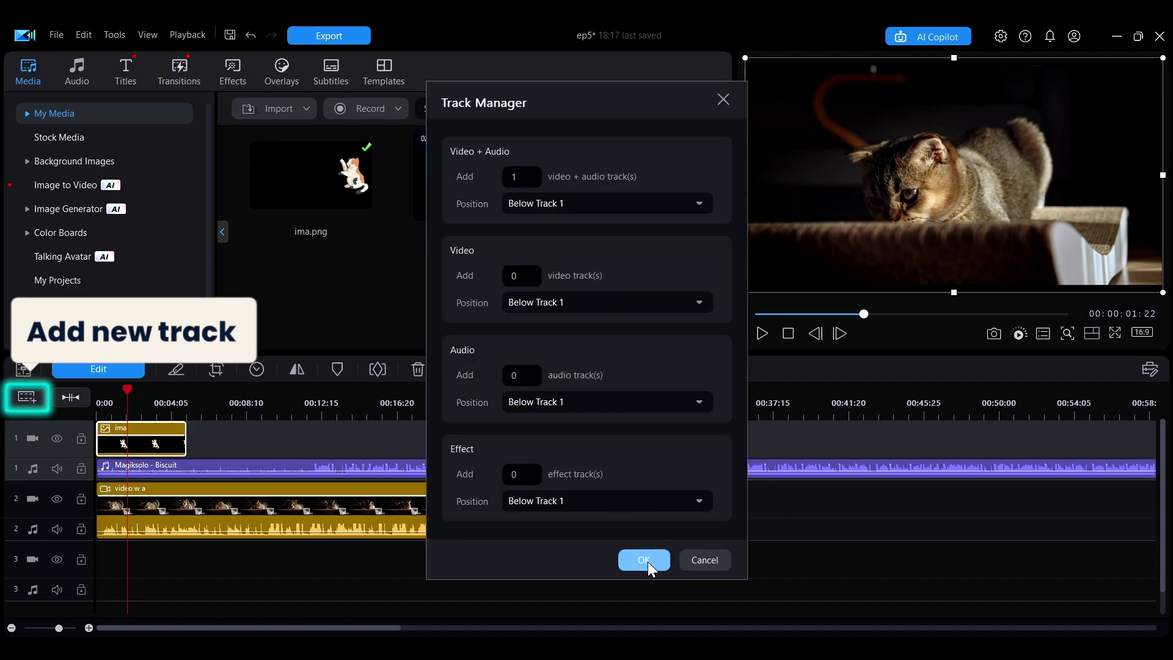
# - Add and remove an empty track, then drag the ima/Biscuit track below the cat video track
pyautogui.click(646, 561)
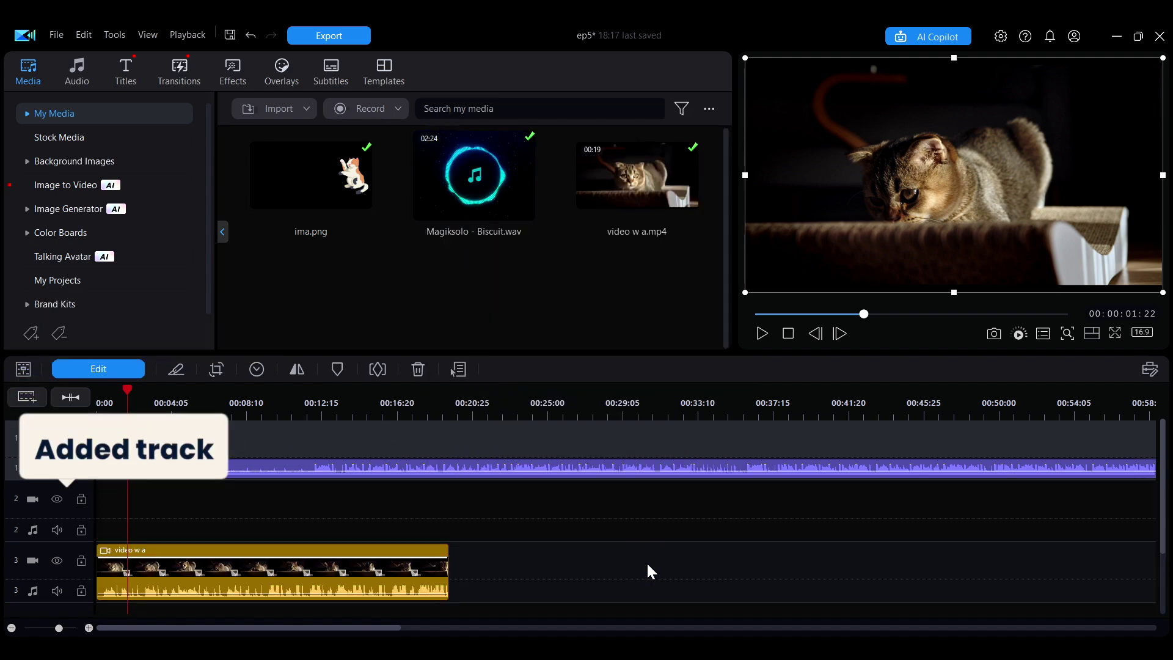
pyautogui.rightClick(65, 485)
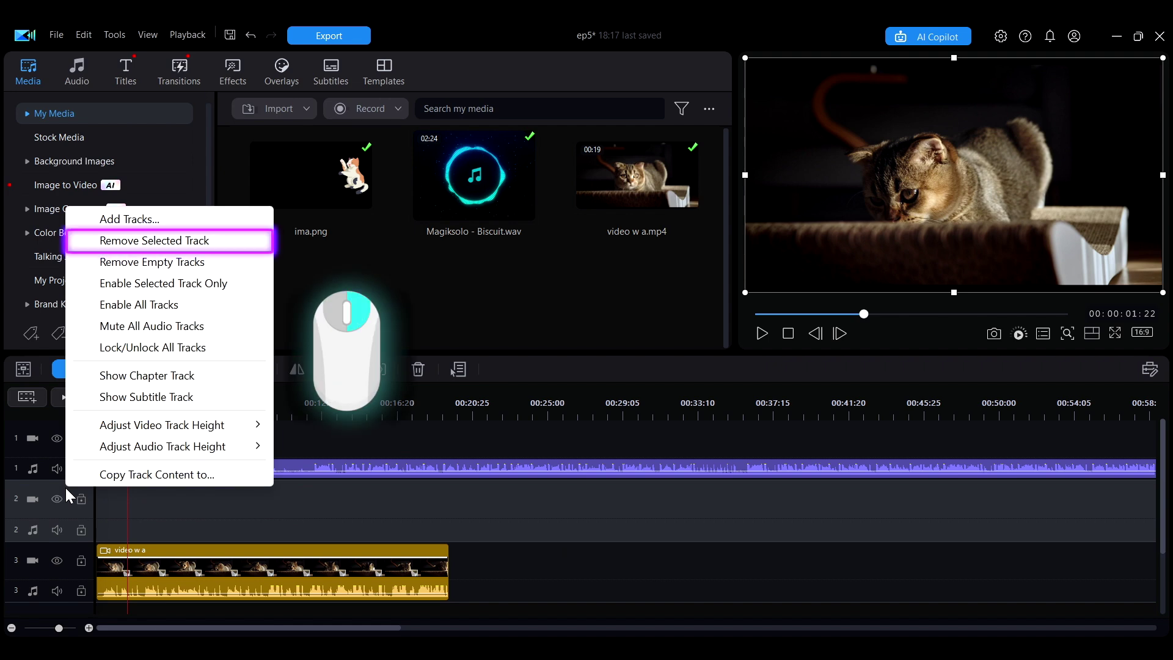
pyautogui.click(154, 240)
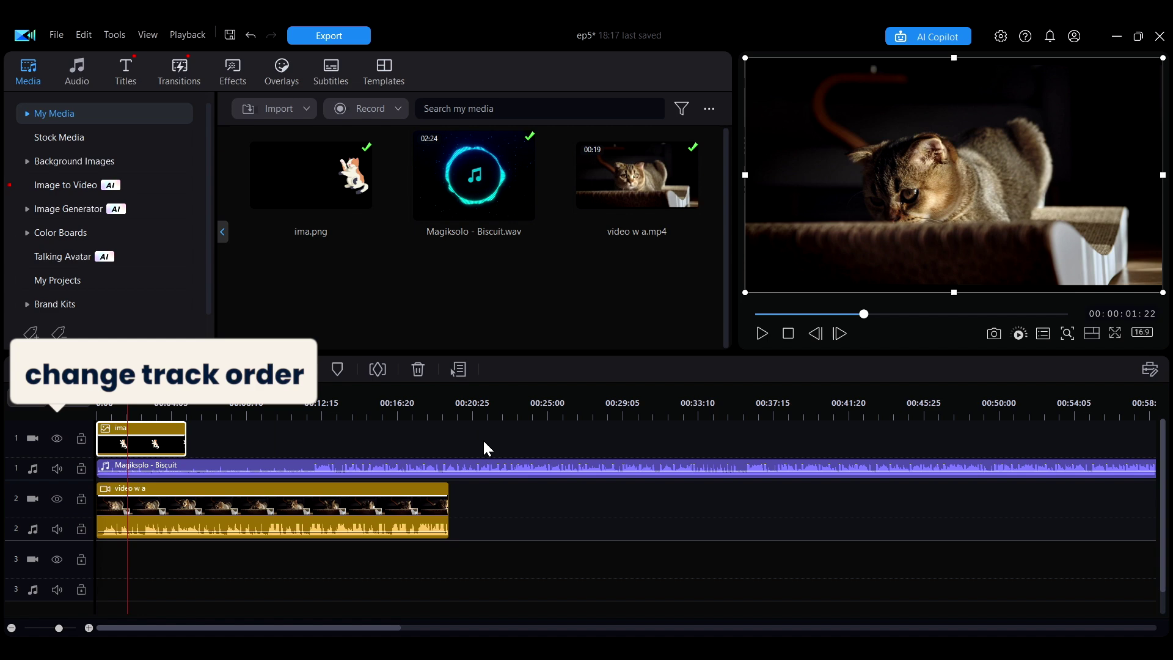
pyautogui.moveTo(38, 426); pyautogui.dragTo(50, 575)
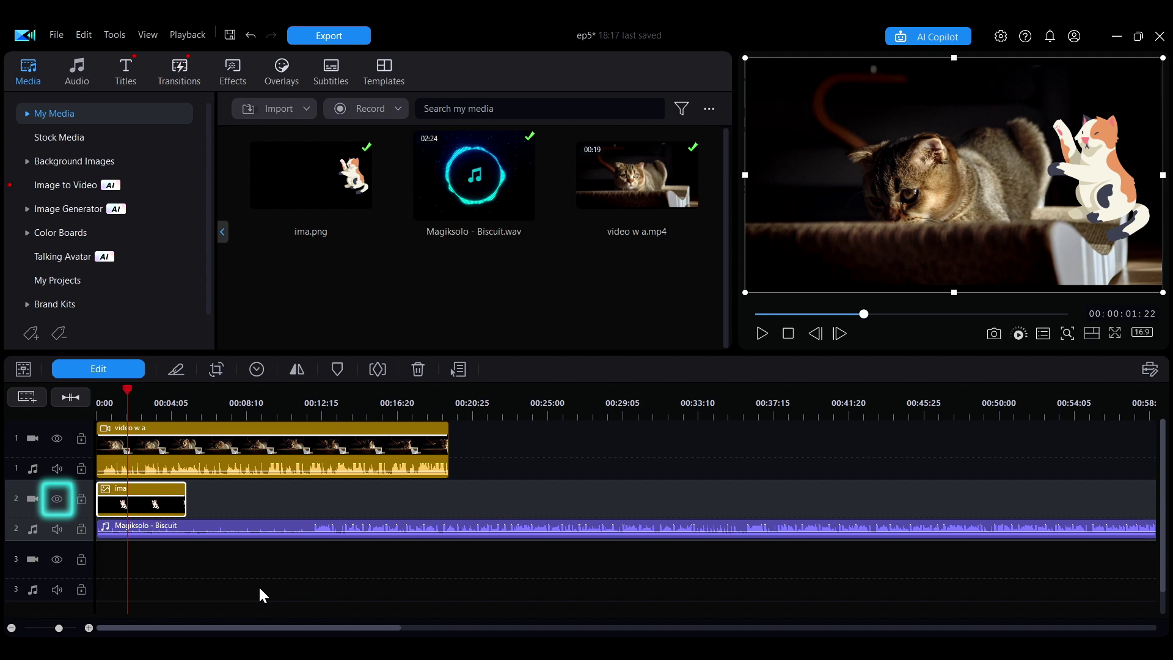
pyautogui.click(57, 500)
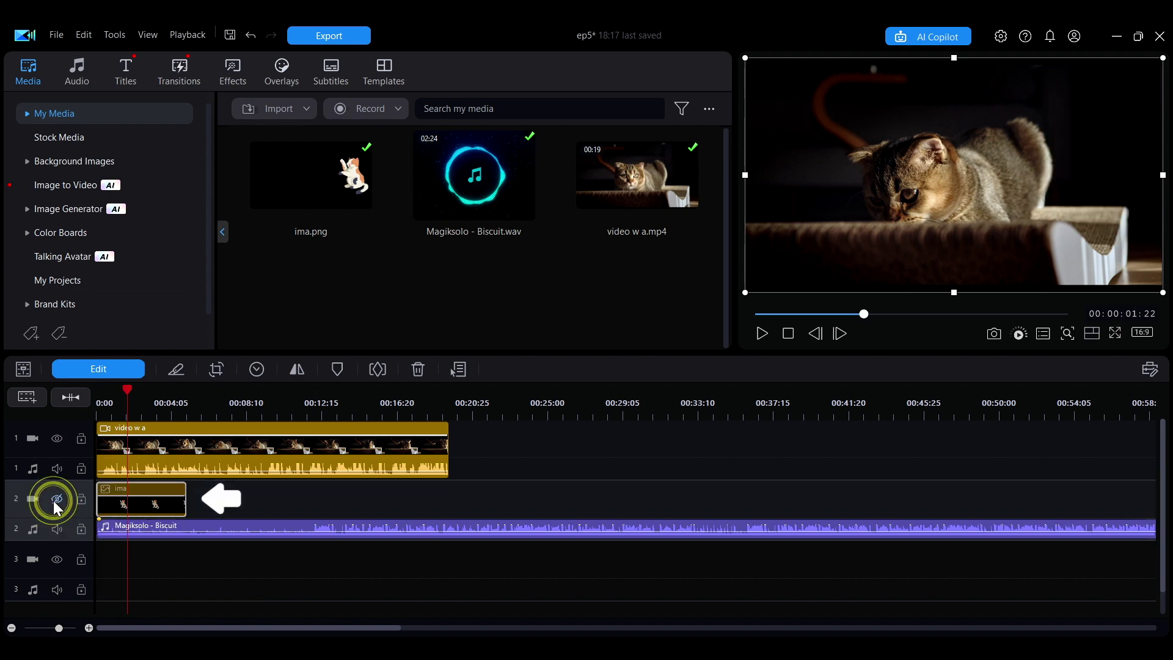
pyautogui.click(56, 499)
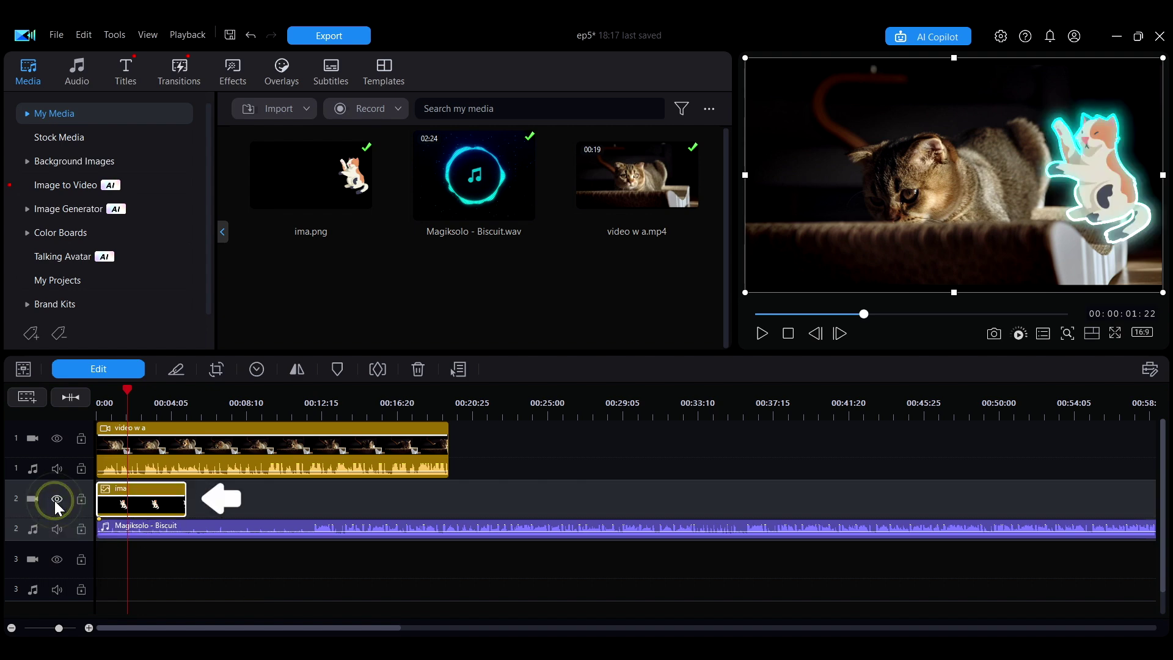
pyautogui.click(56, 500)
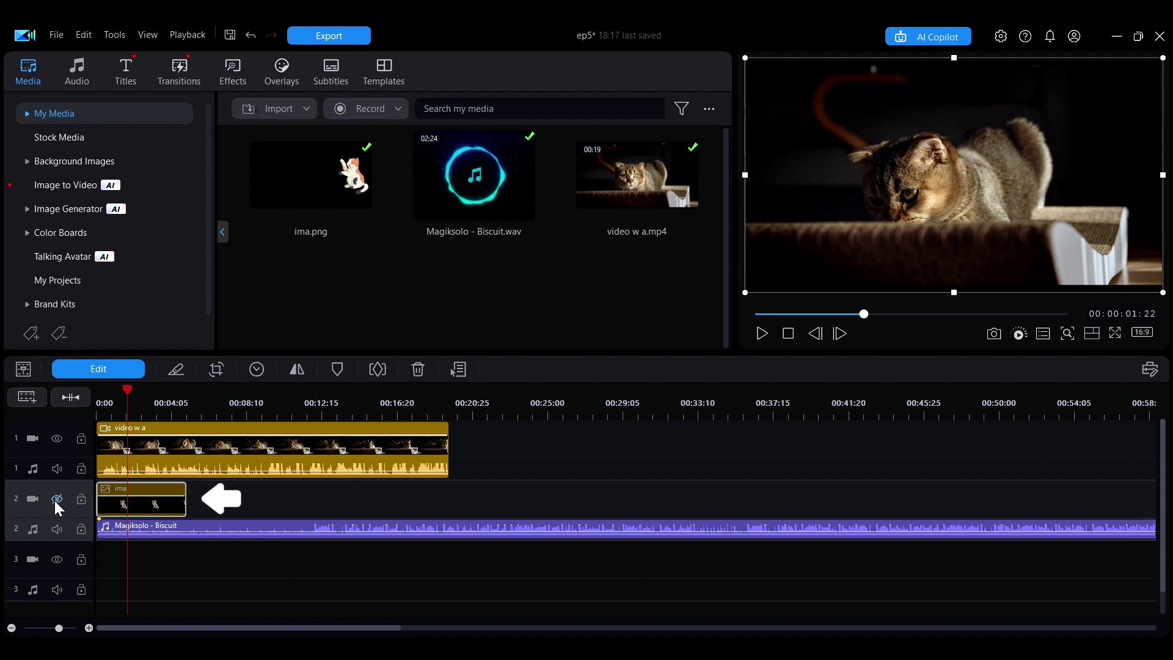
pyautogui.click(57, 500)
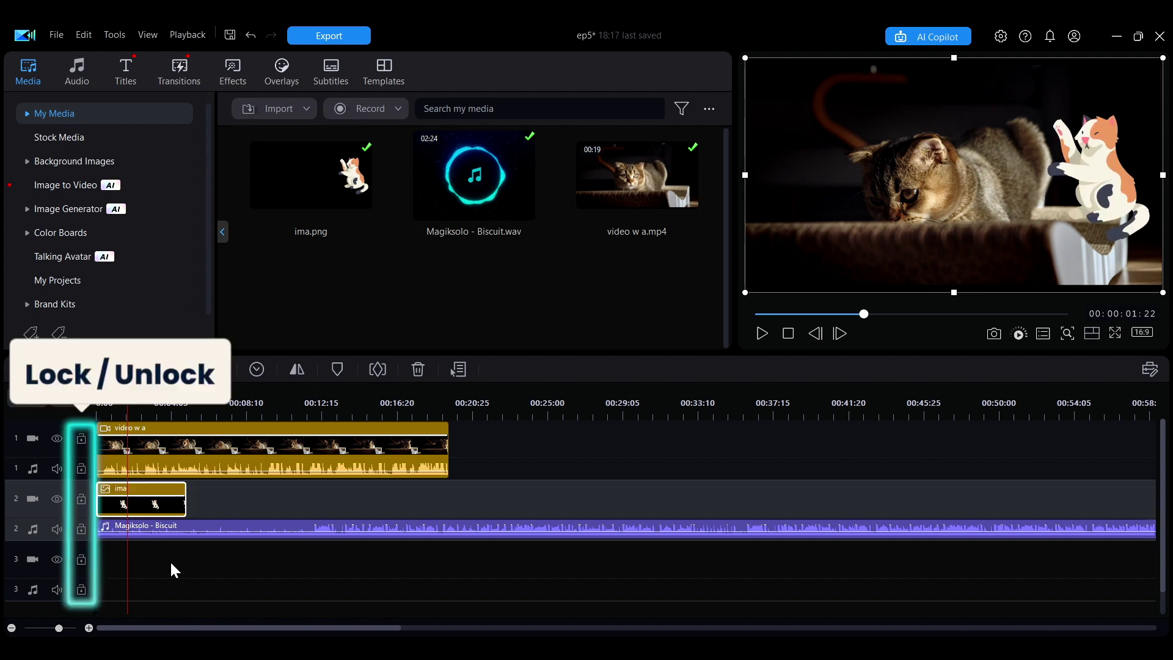
pyautogui.click(79, 503)
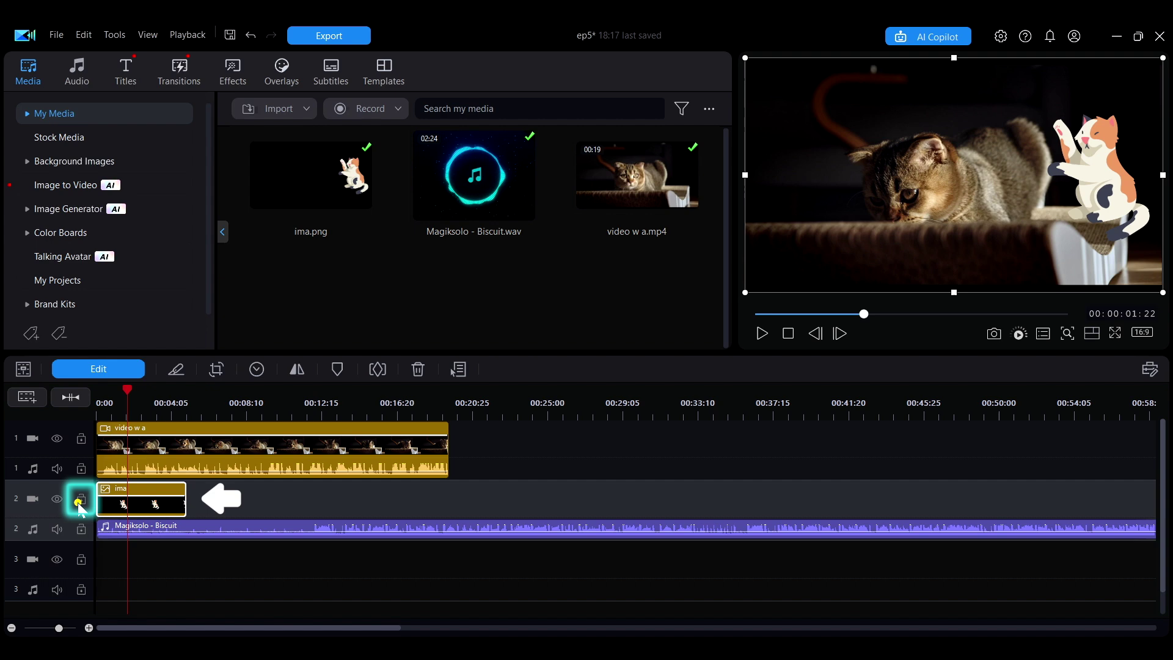
pyautogui.click(159, 499)
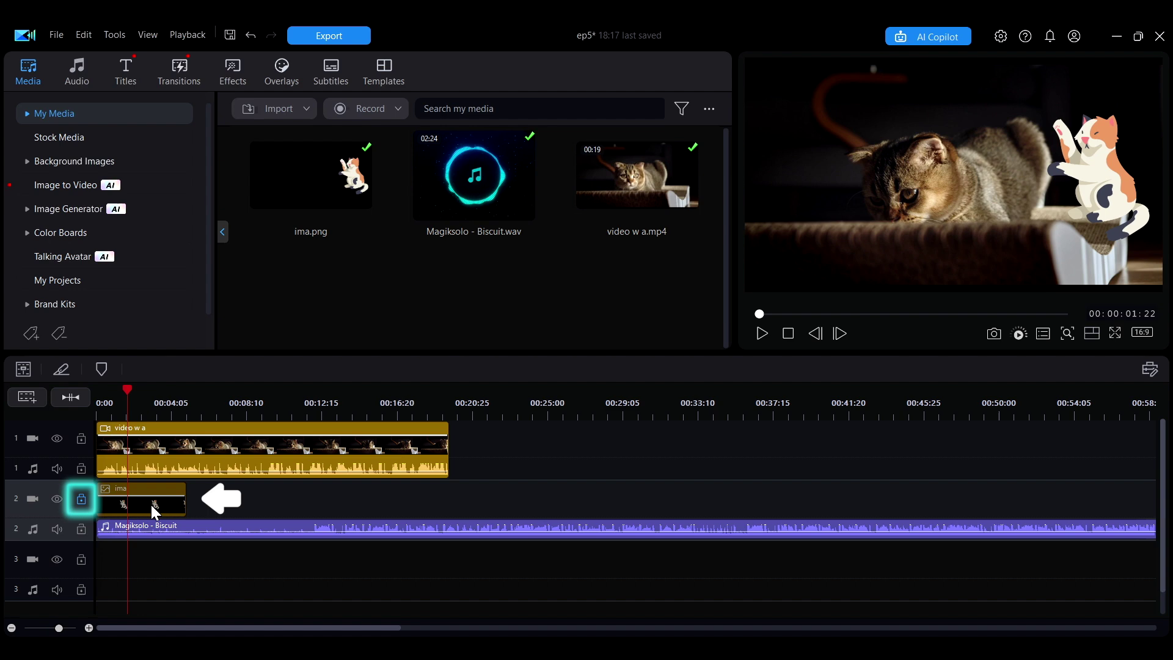
# - Replace Track 2's 'Video Track' name with 'image'
pyautogui.click(153, 452)
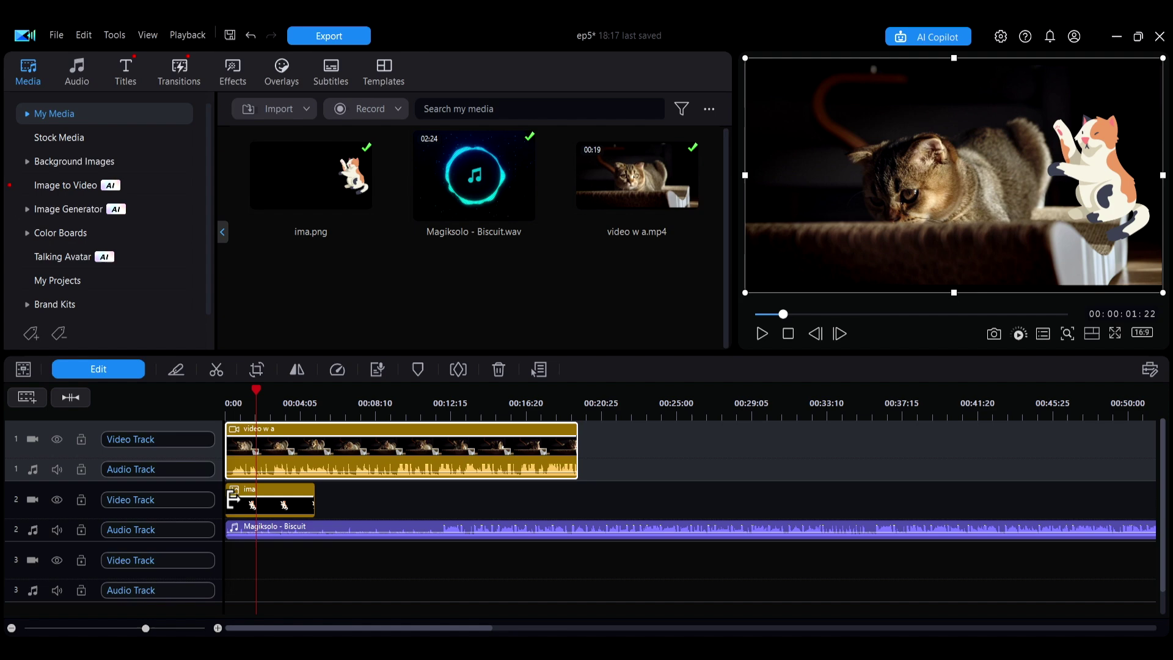
pyautogui.doubleClick(130, 499)
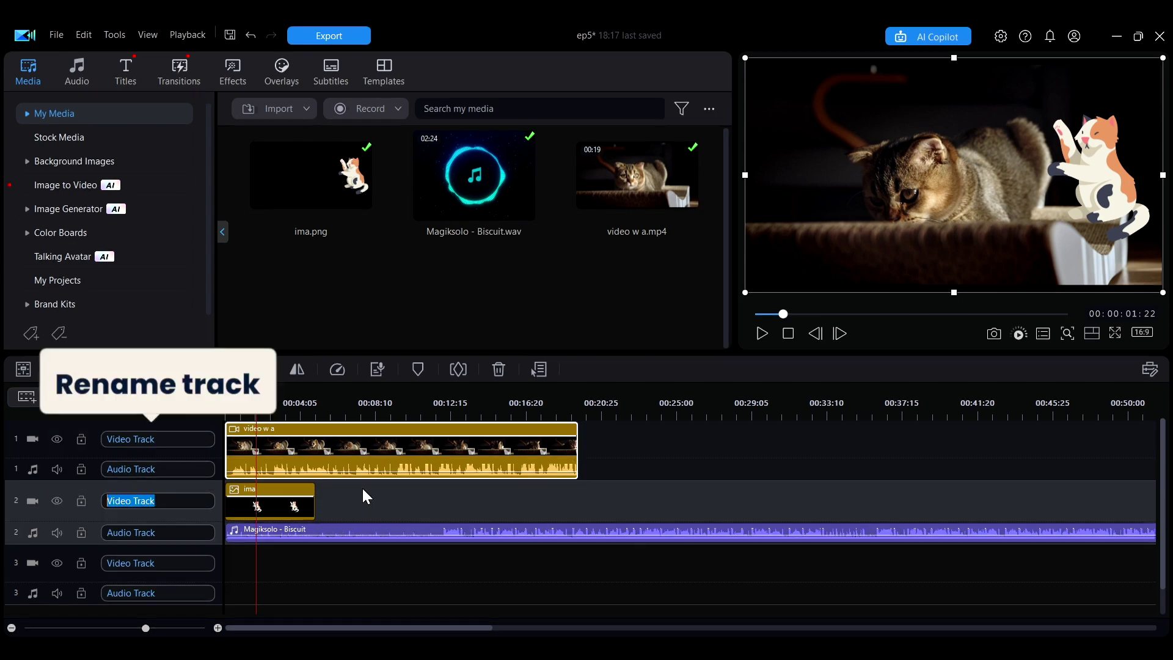
pyautogui.press('BackSpace')
pyautogui.write('image')
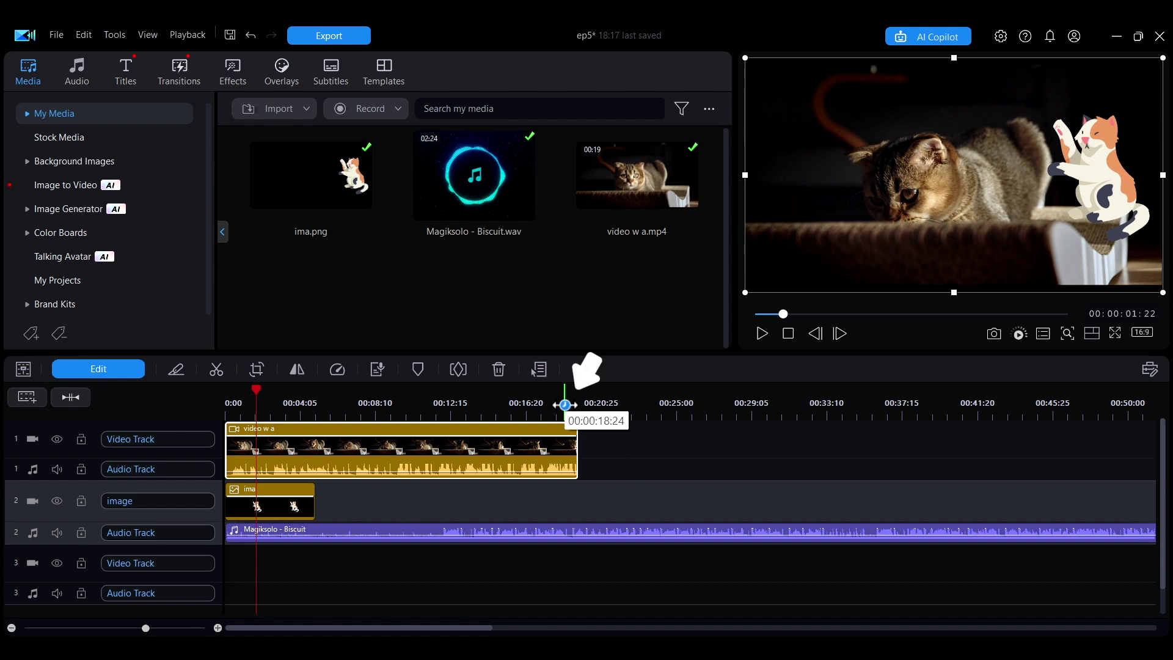
# - Rescale the timeline with the ruler and zoom slider, then view the entire video
pyautogui.moveTo(564, 405); pyautogui.dragTo(746, 417)
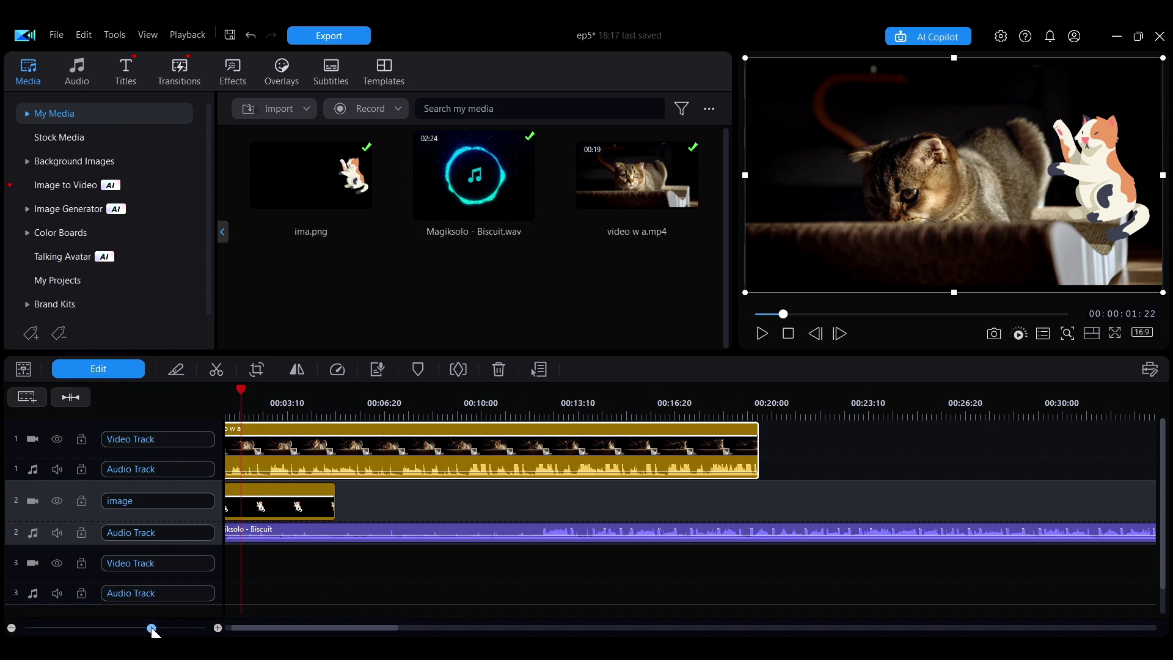
pyautogui.moveTo(150, 628); pyautogui.dragTo(218, 632)
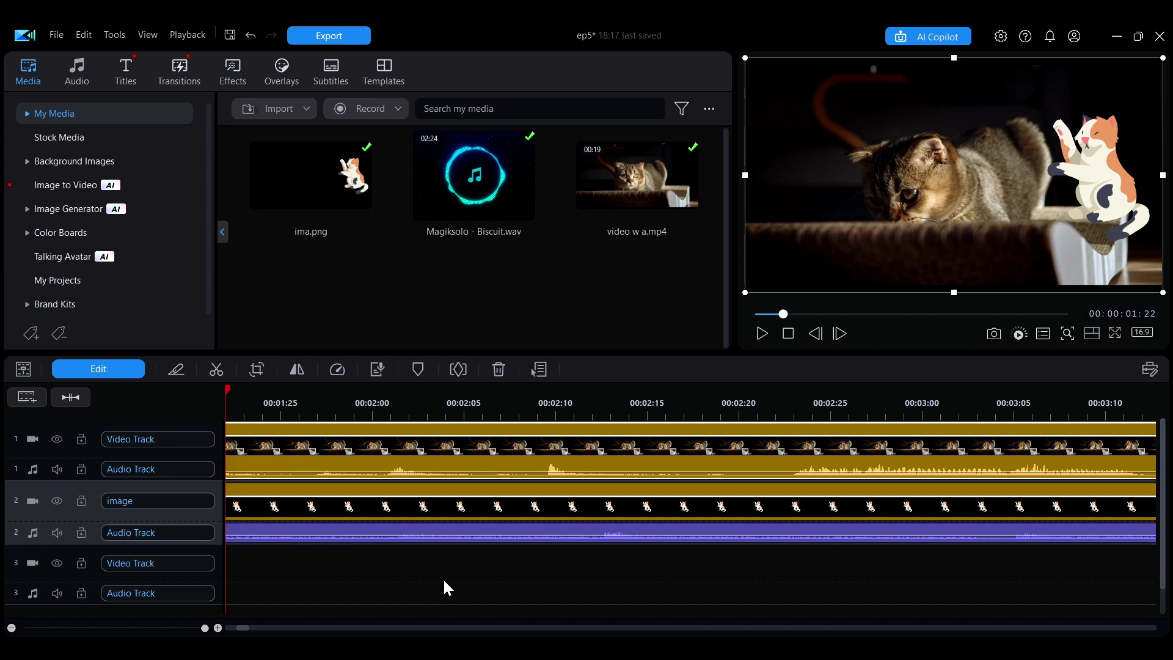
pyautogui.click(87, 402)
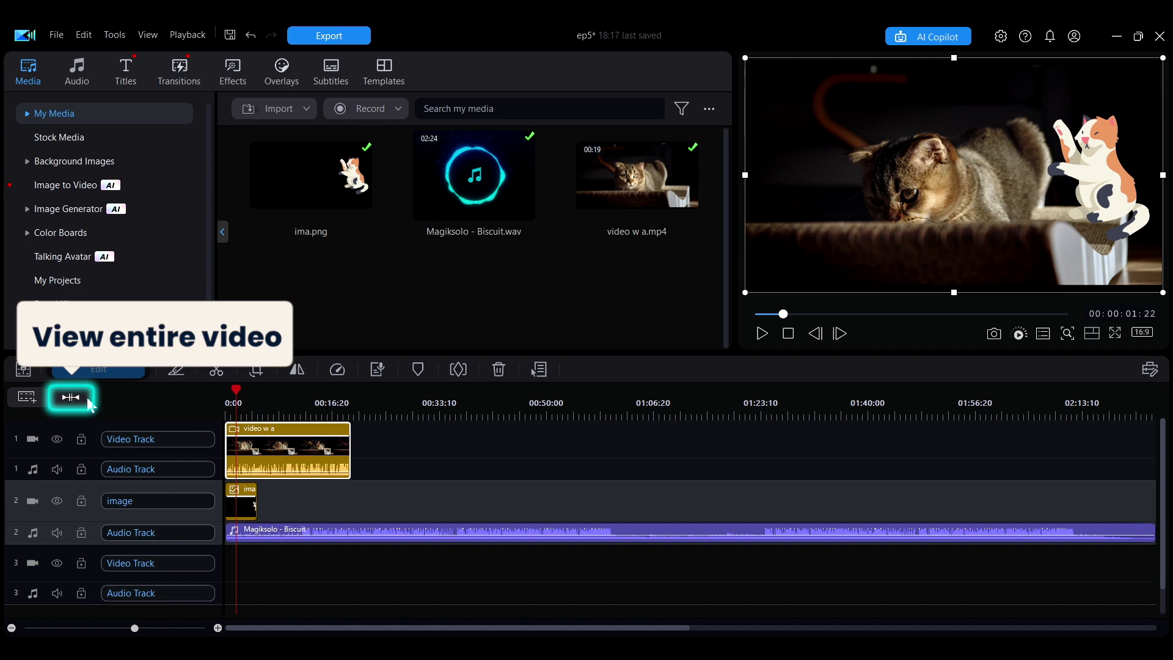
# - Trim the ima clip to end at 00:00:03:27 and cut the Biscuit music to end with the cat video
pyautogui.moveTo(290, 404); pyautogui.dragTo(614, 463)
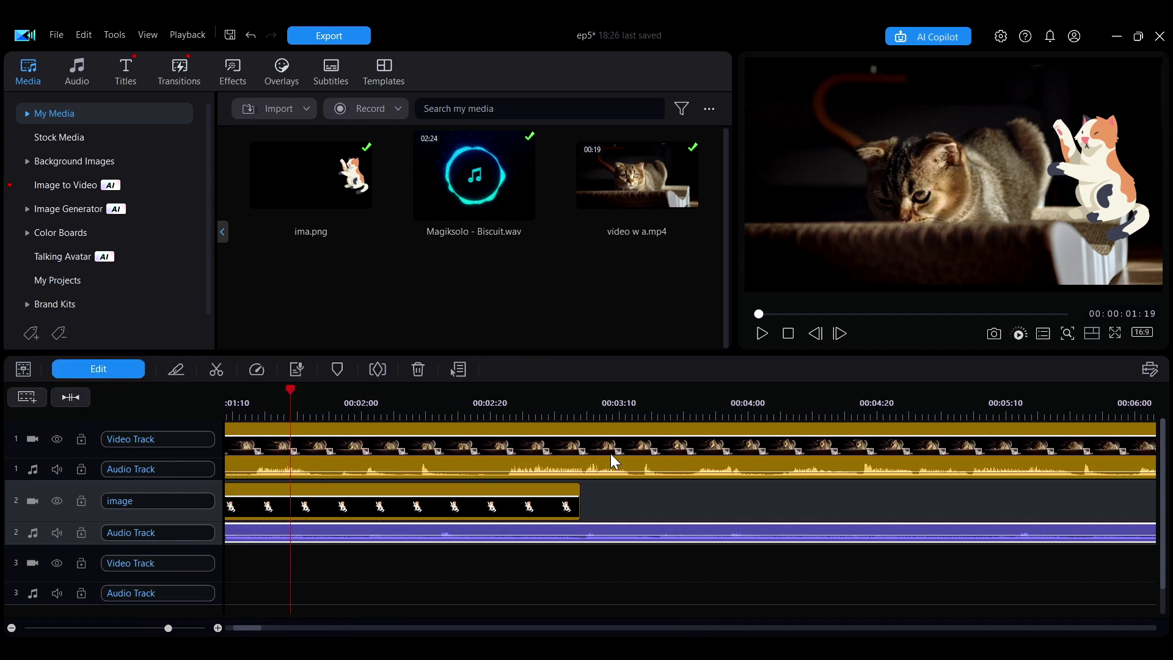
pyautogui.moveTo(578, 513); pyautogui.dragTo(713, 512)
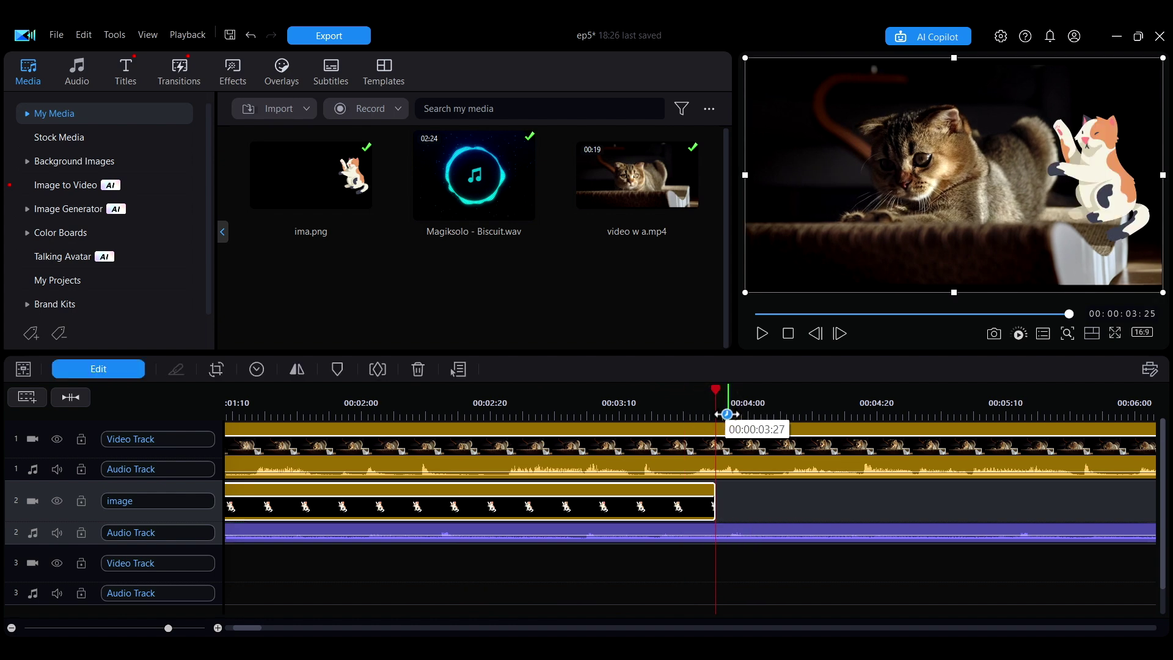
pyautogui.scroll(-6, 944, 540)
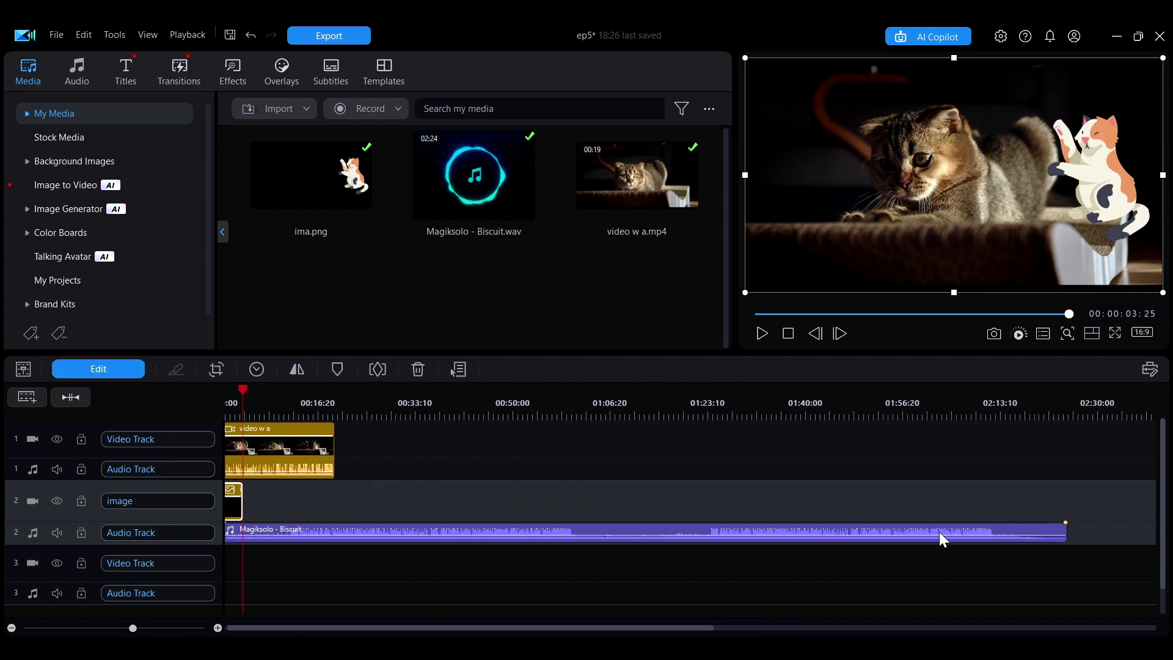
pyautogui.moveTo(1066, 532); pyautogui.dragTo(334, 533)
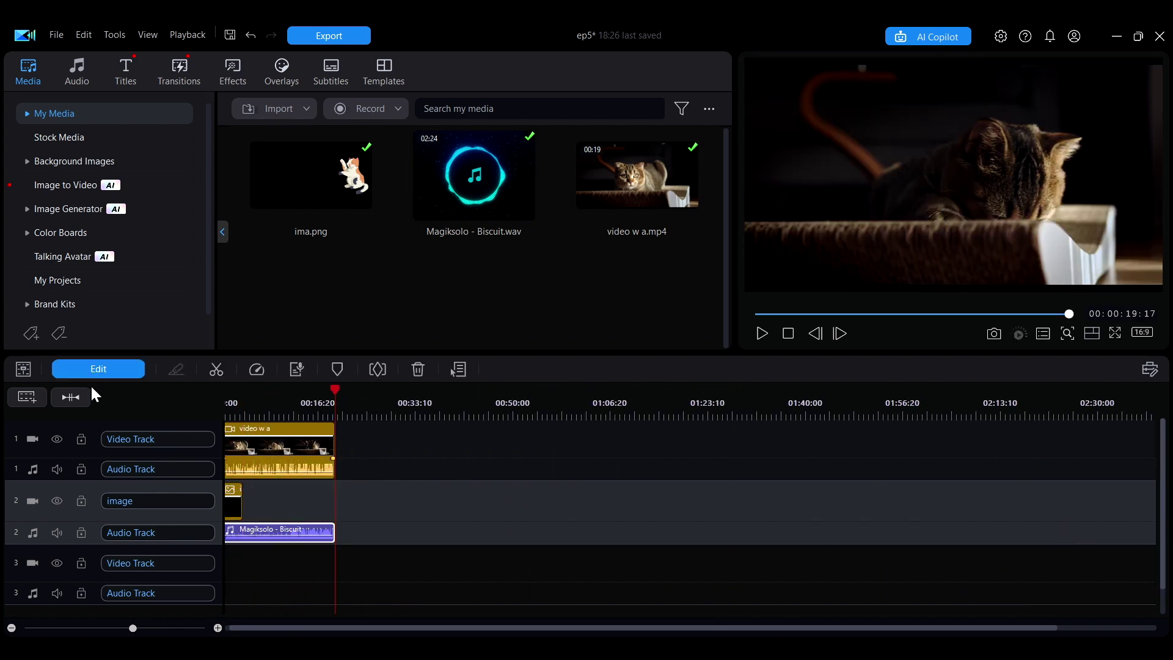
pyautogui.click(71, 397)
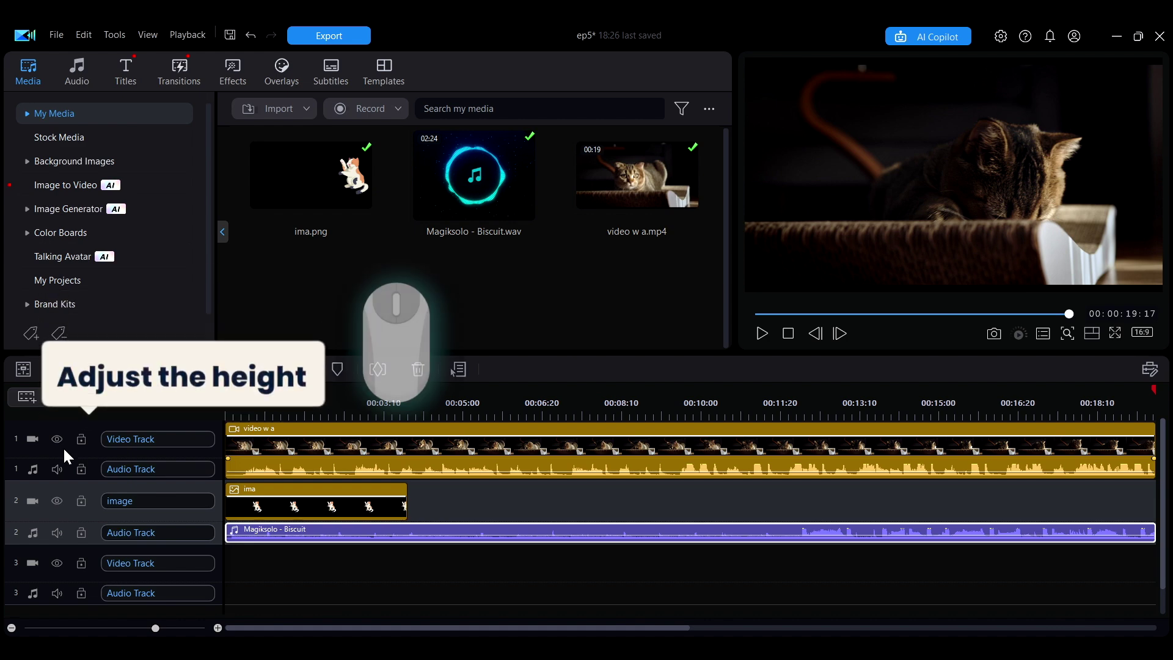
# - Make the timeline track rows taller by dragging the first audio track's border
pyautogui.scroll(3, 63, 446)
pyautogui.scroll(-2, 63, 446)
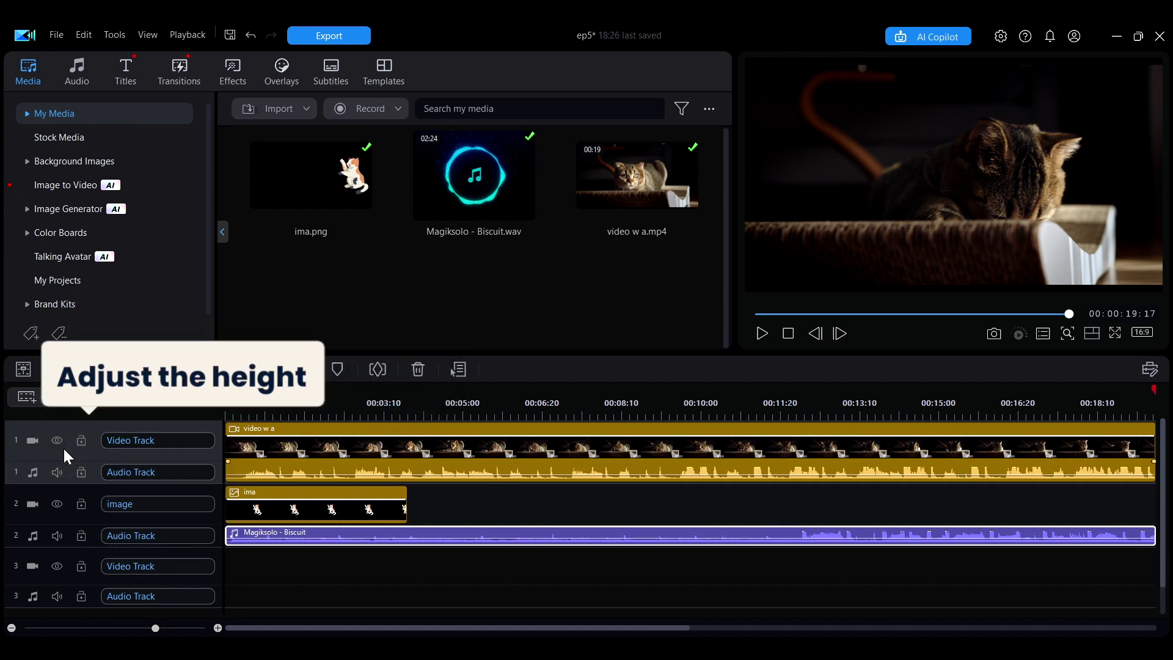
pyautogui.scroll(1, 63, 446)
pyautogui.moveTo(96, 505)
pyautogui.mouseDown()
pyautogui.moveTo(98, 551)
pyautogui.moveTo(104, 492)
pyautogui.mouseUp()
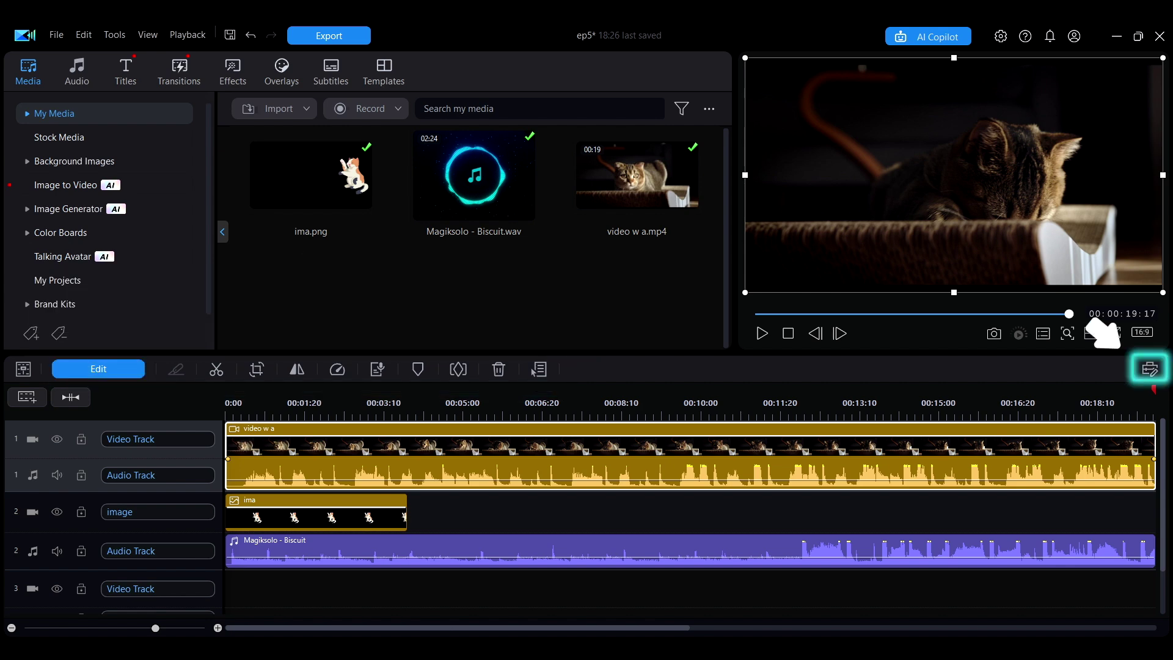
# - Add Background Remover and Add Markers to the editing toolbar
pyautogui.click(534, 370)
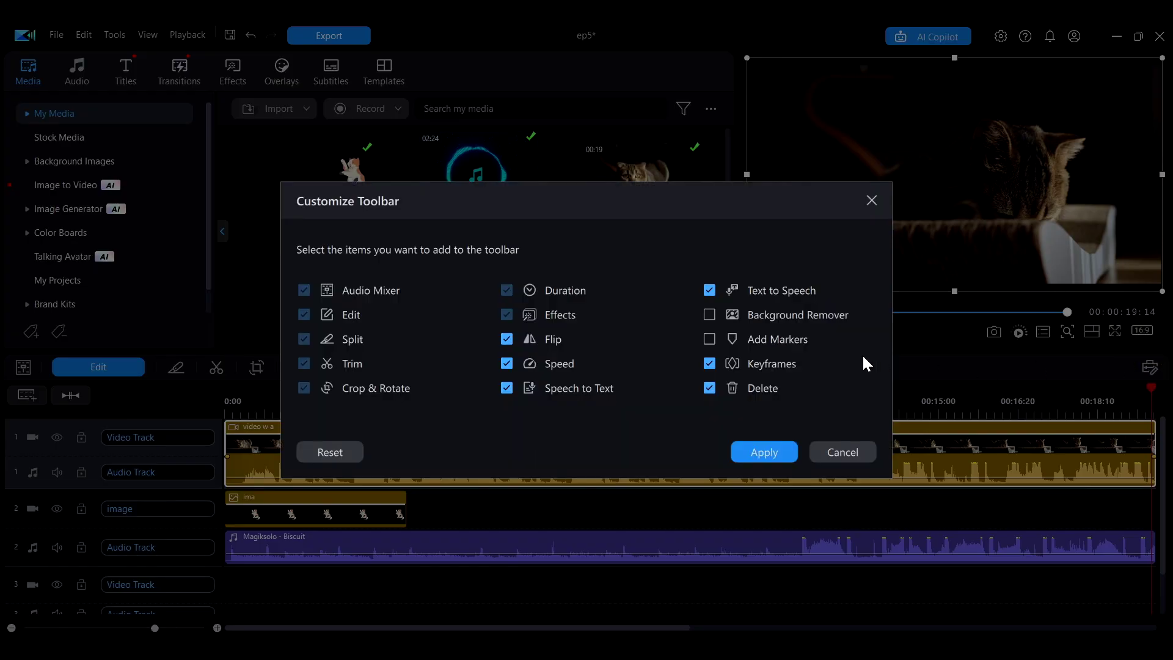
pyautogui.click(709, 314)
pyautogui.click(709, 339)
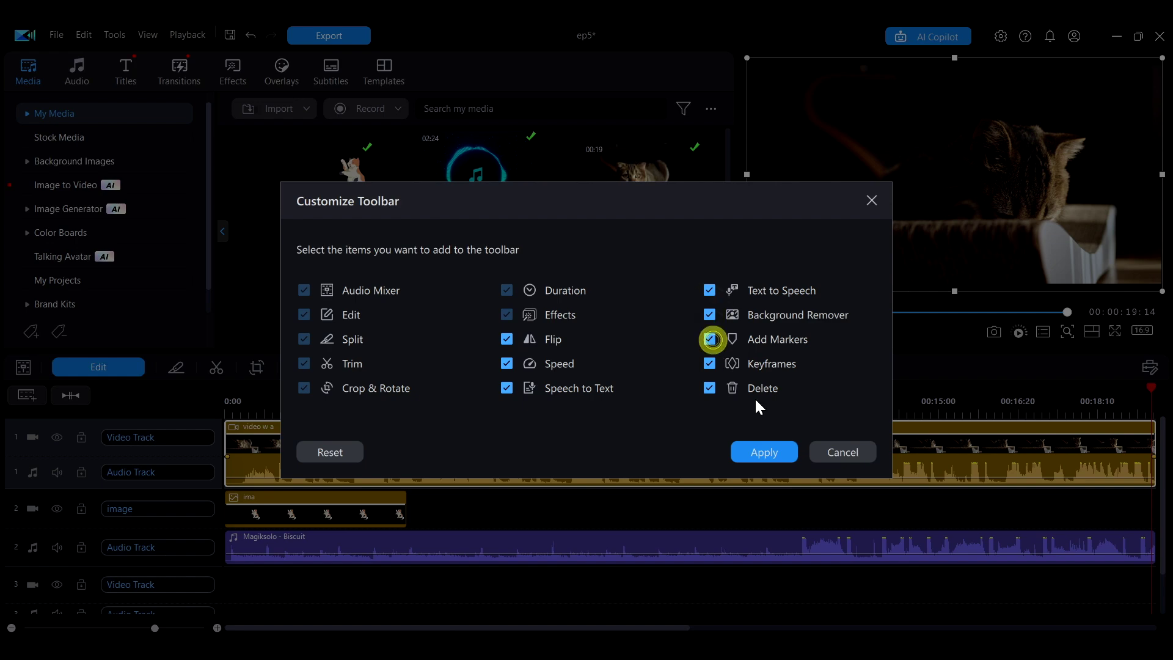
pyautogui.click(761, 456)
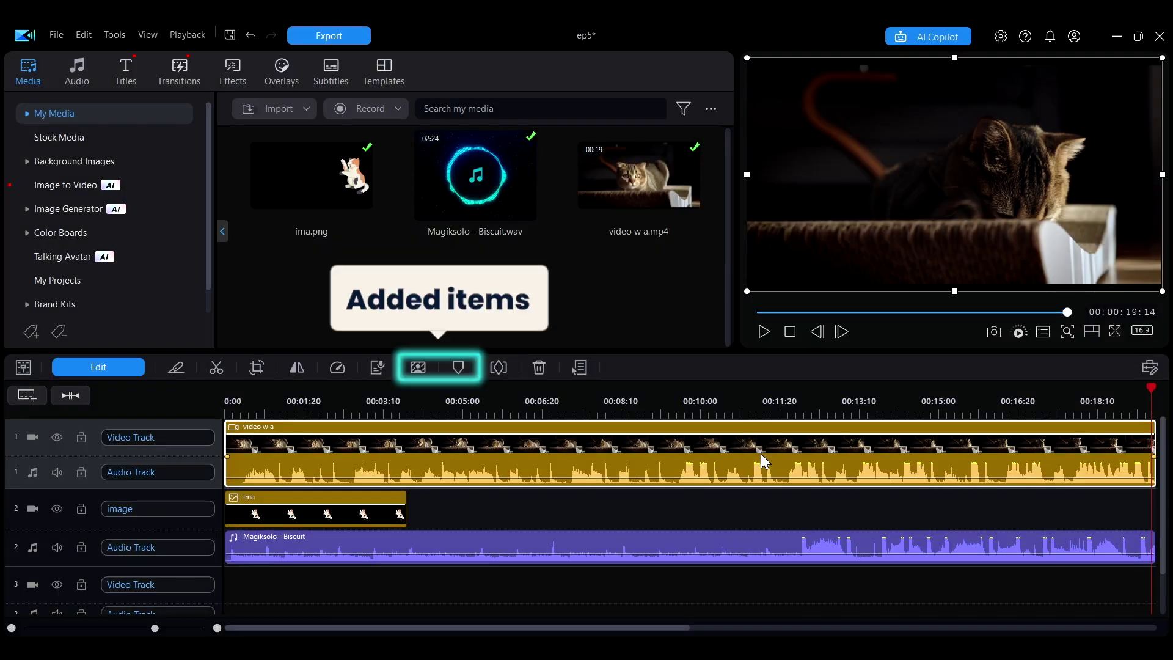